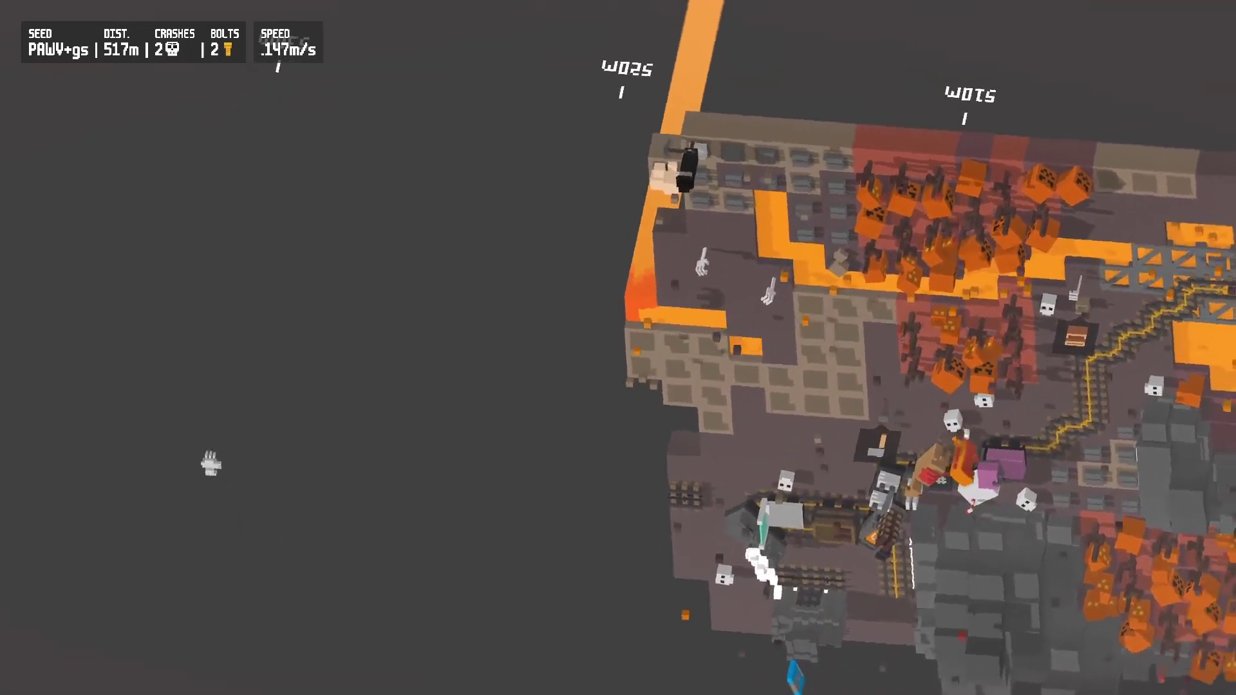
Step: Rotate the camera to look around the lava and rock level
{"action": "left_click_drag", "start_coordinate": [208, 447], "coordinate": [1066, 141]}
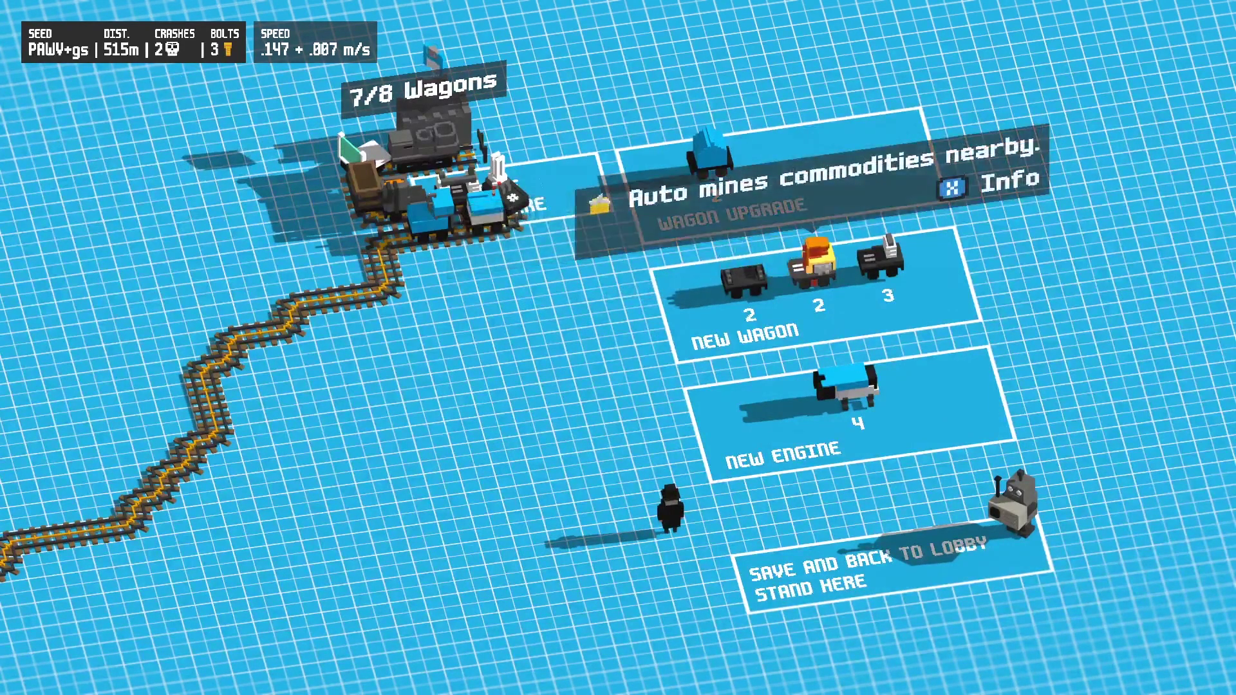
Step: Read the boosting wagon, track-converting wagon and capacity upgrade tooltips in the shop
{"action": "key", "text": "Right"}
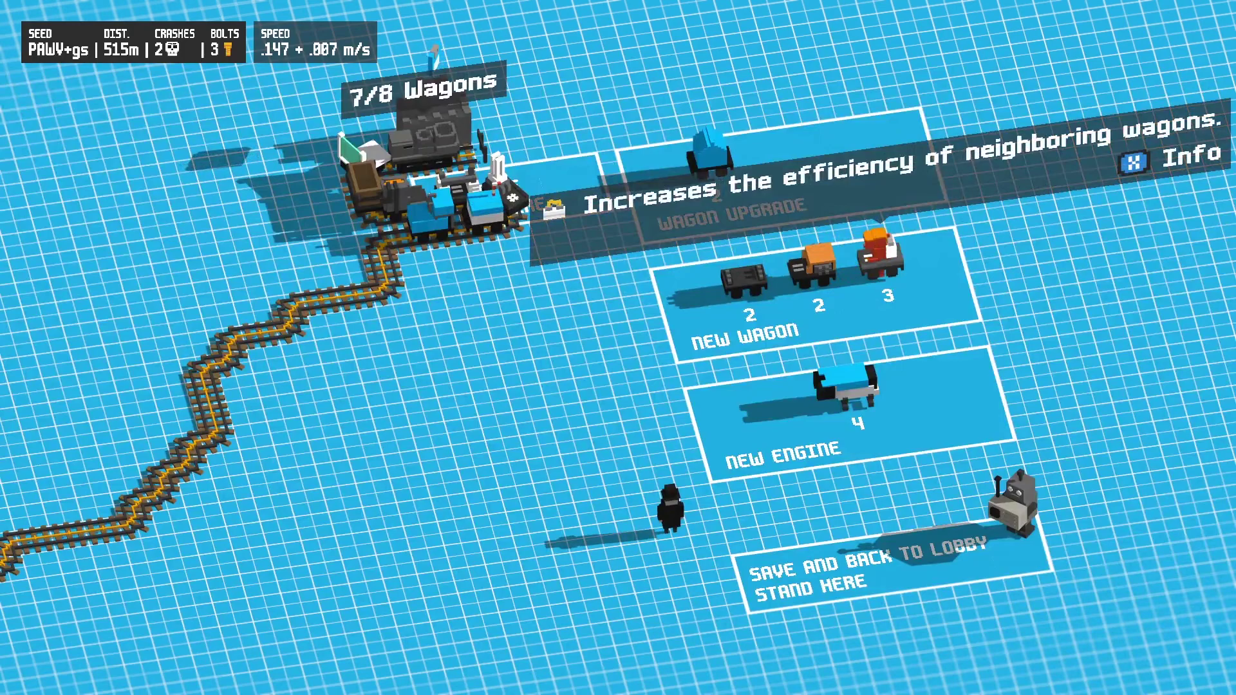
{"action": "key", "text": "Left"}
{"action": "key", "text": "Left"}
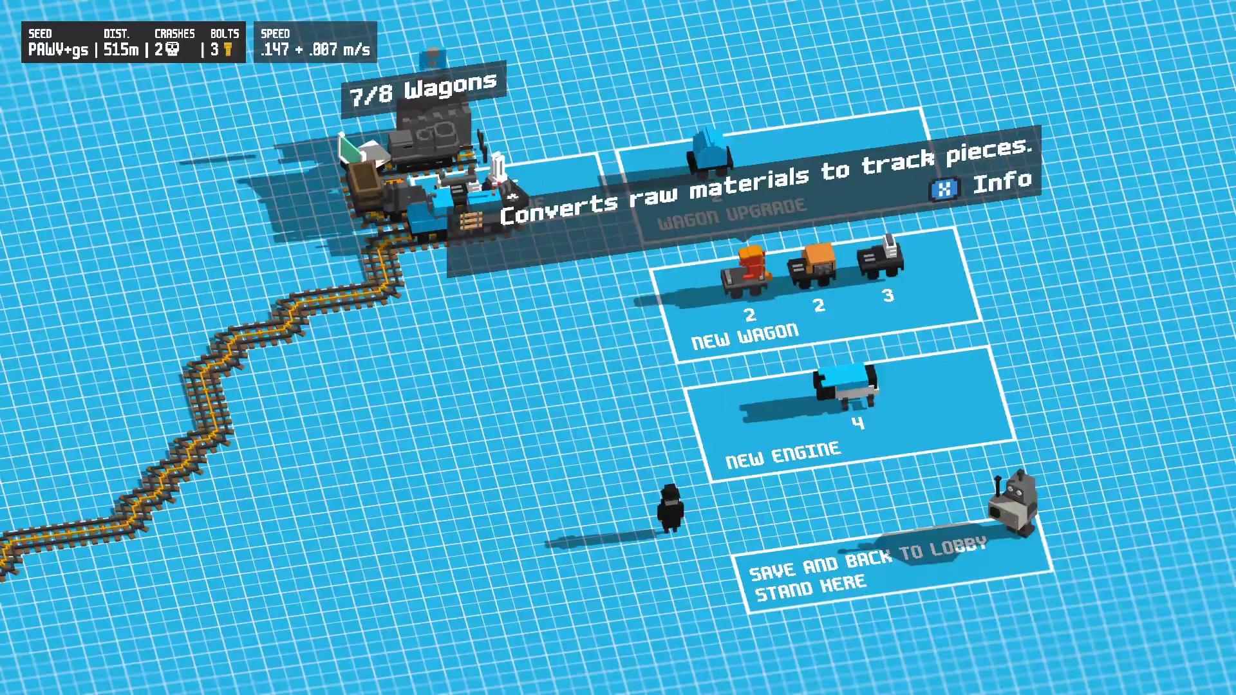
{"action": "key", "text": "Up"}
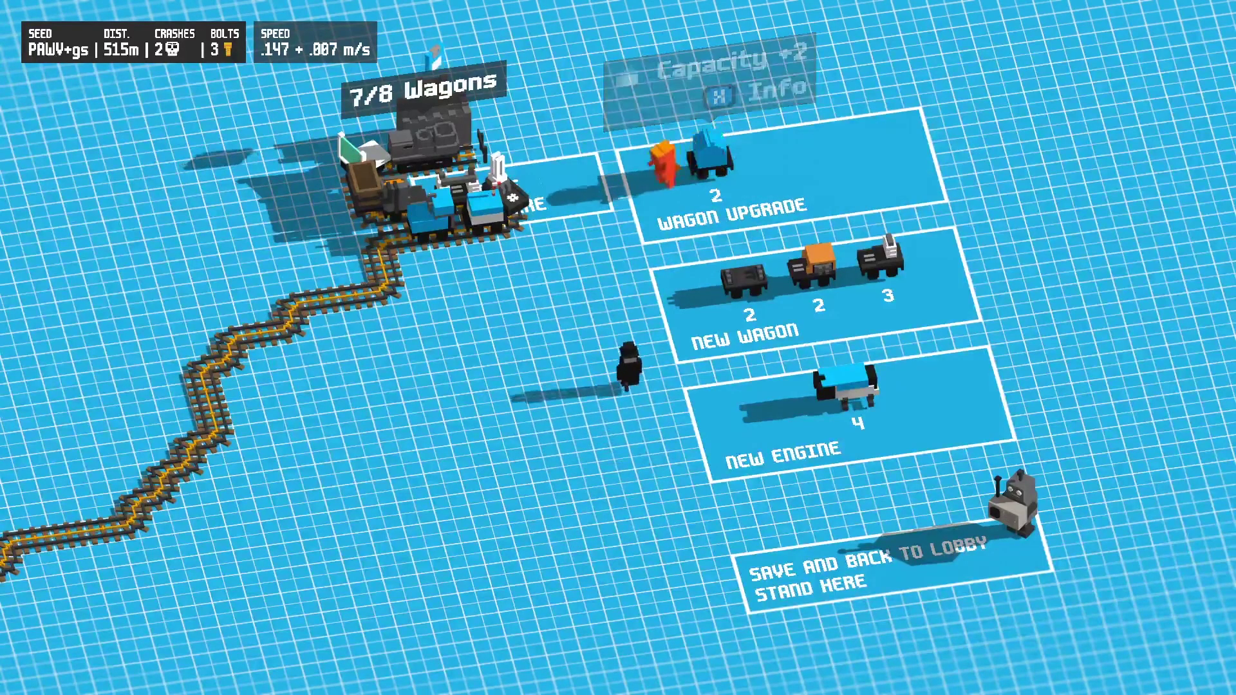
{"action": "key", "text": "Left"}
{"action": "key", "text": "Down"}
Step: Recheck the first wagon for sale, then walk off the shop back toward the train
{"action": "key", "text": "Right"}
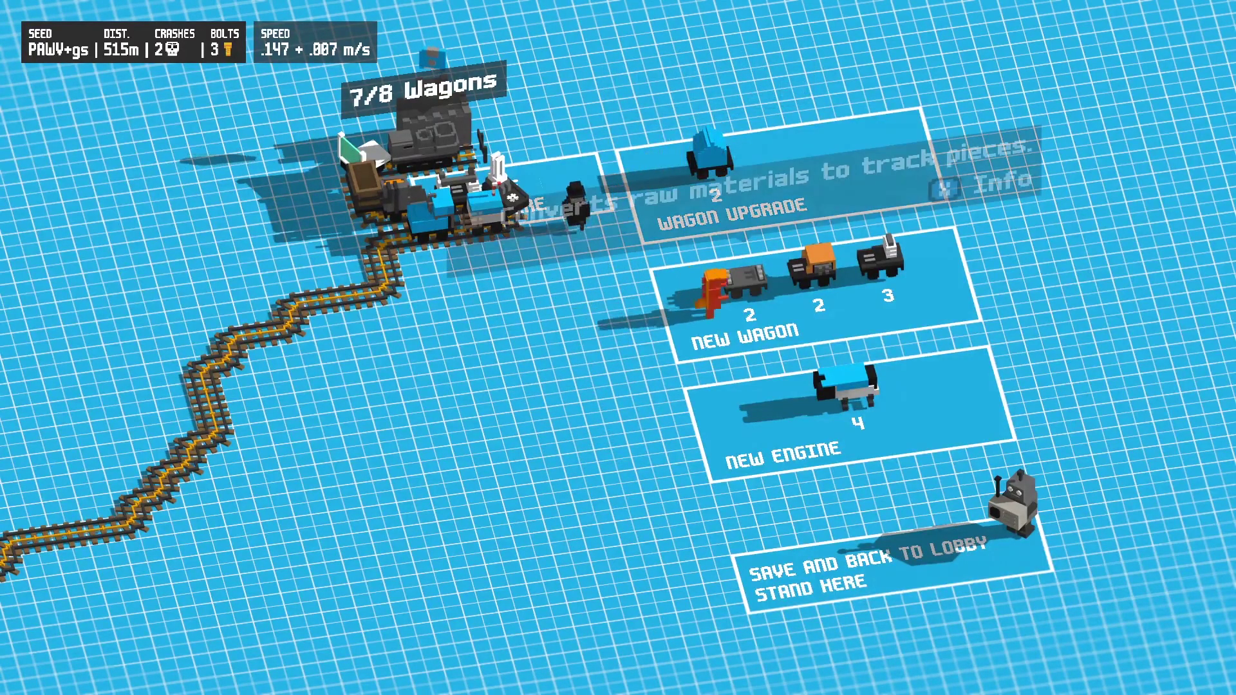
{"action": "key", "text": "Right"}
{"action": "key", "text": "Right"}
{"action": "key", "text": "Down"}
{"action": "key", "text": "Left"}
{"action": "key", "text": "Up"}
{"action": "key", "text": "Left"}
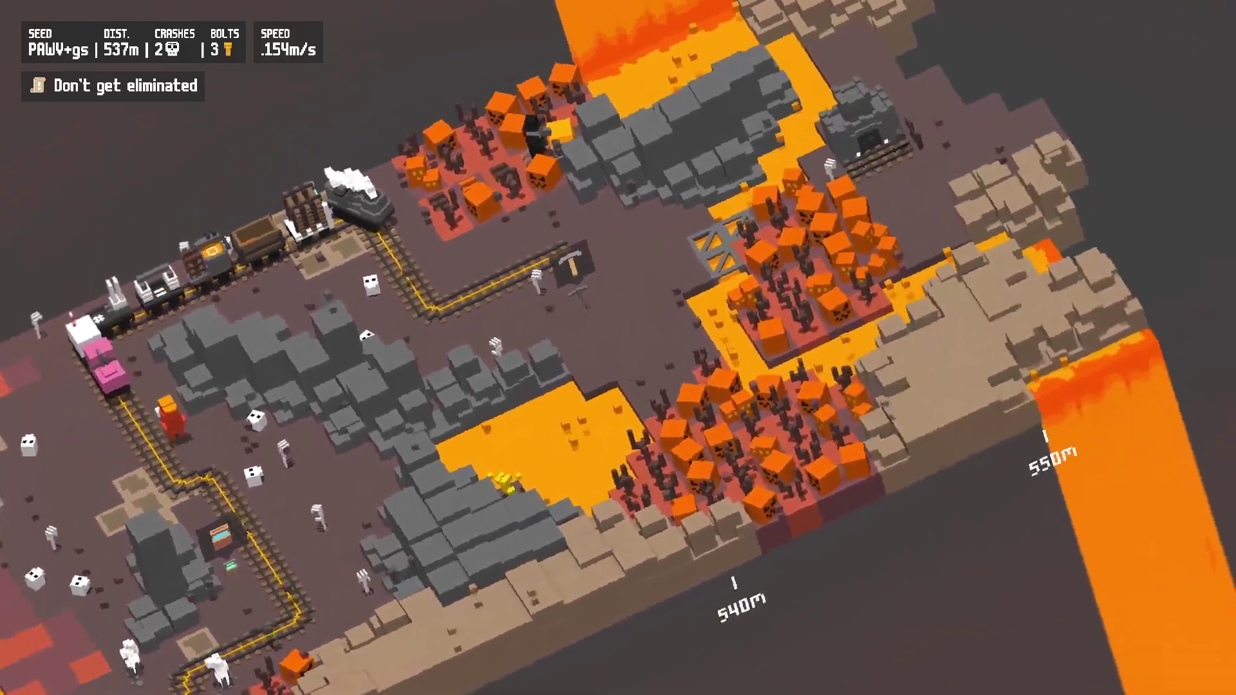
Step: Rotate the camera around the map with Q
{"action": "key", "text": "q"}
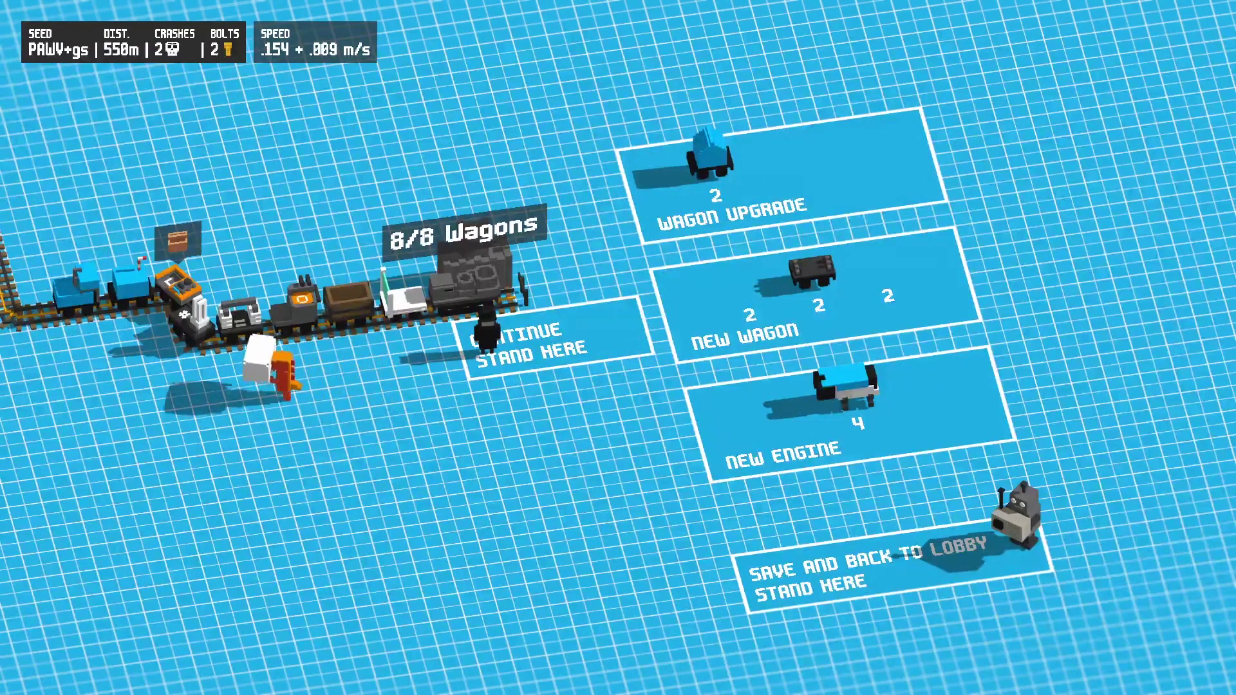
Step: Decline the wagon replacement prompt and set the wagon down on the track
{"action": "key", "text": "space"}
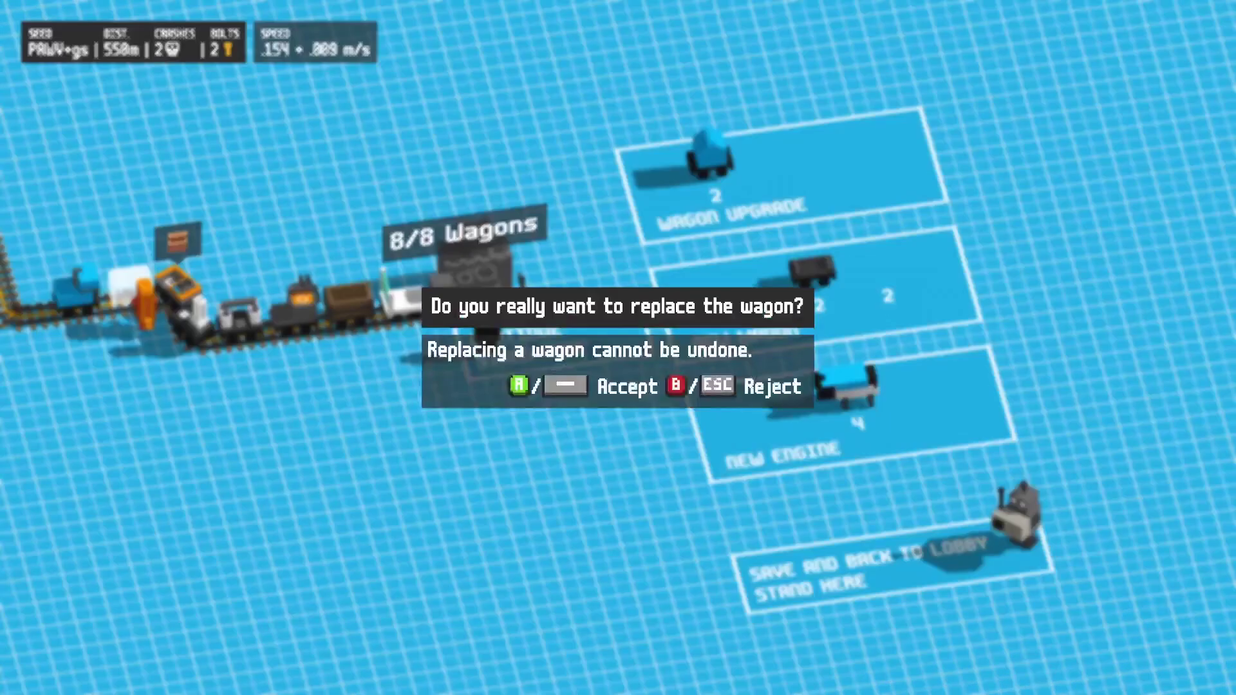
{"action": "key", "text": "Escape"}
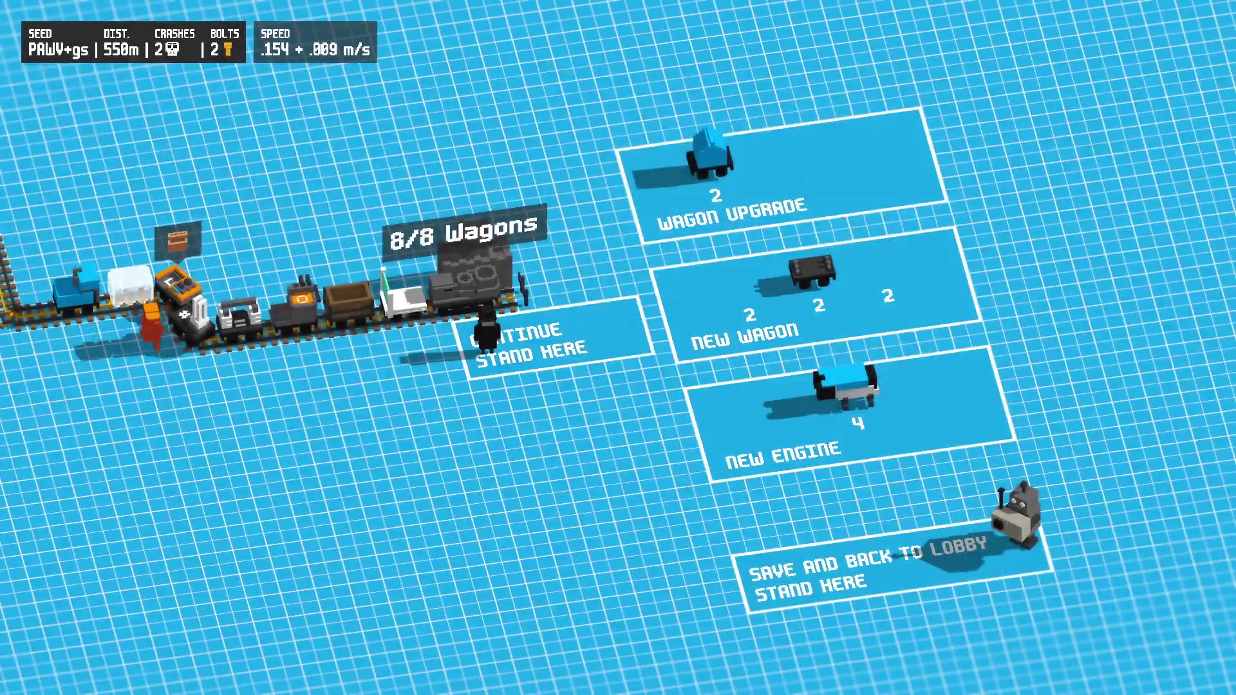
{"action": "key", "text": "space"}
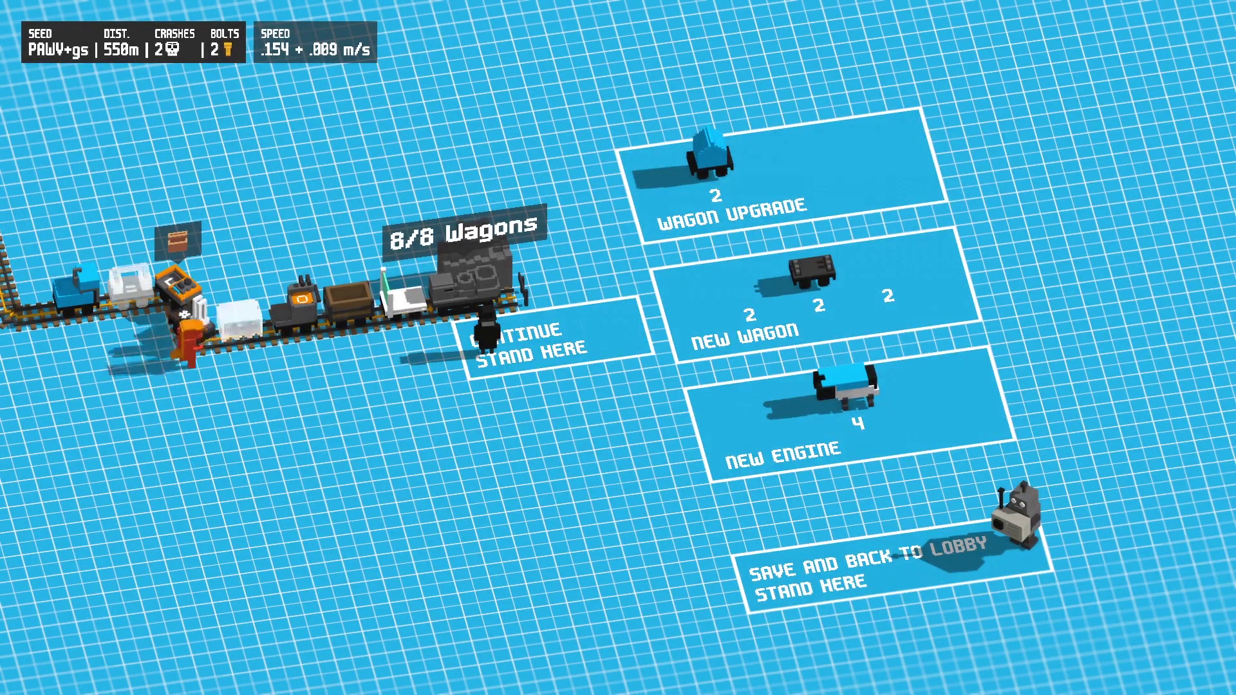
Step: Swap the white wagon with the dark wagon, then walk the orange player away
{"action": "key", "text": "space"}
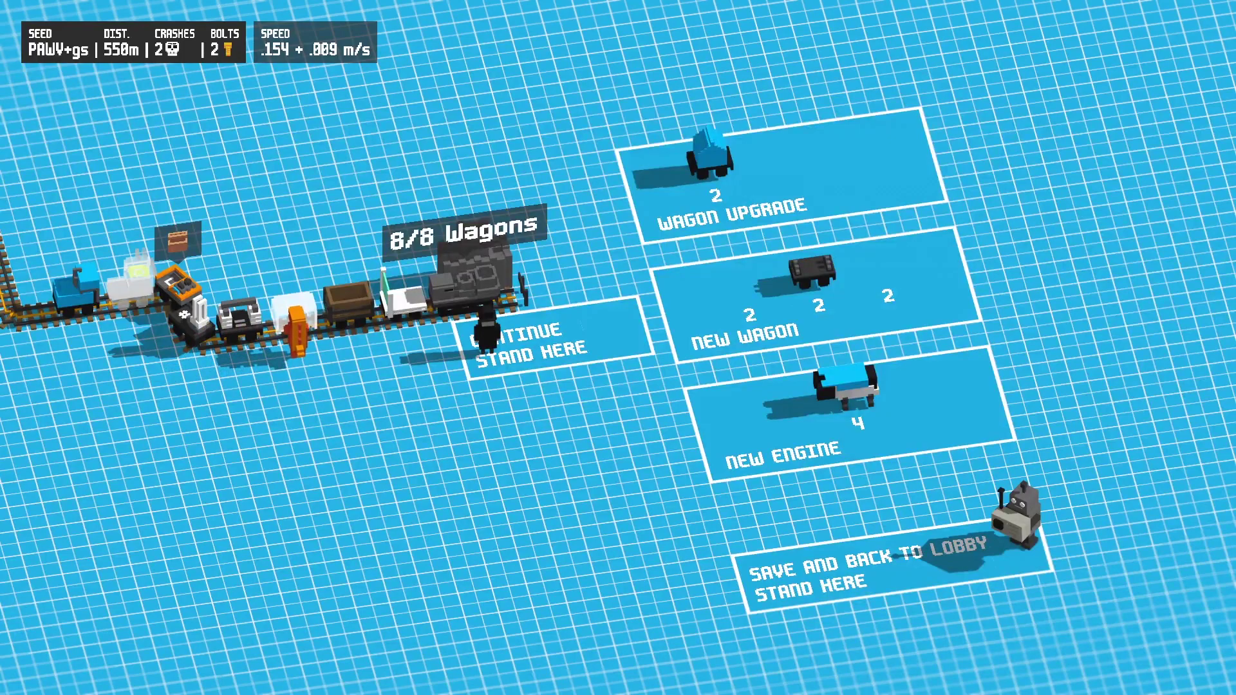
{"action": "key", "text": "space"}
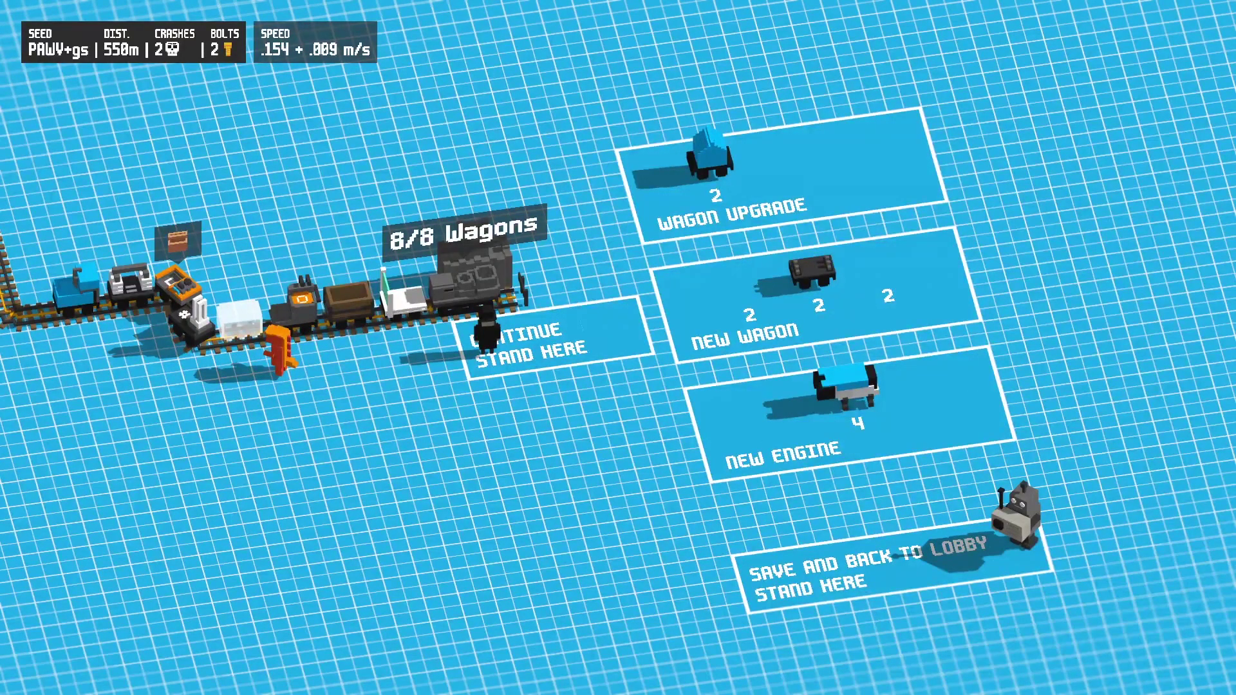
{"action": "key", "text": "Right"}
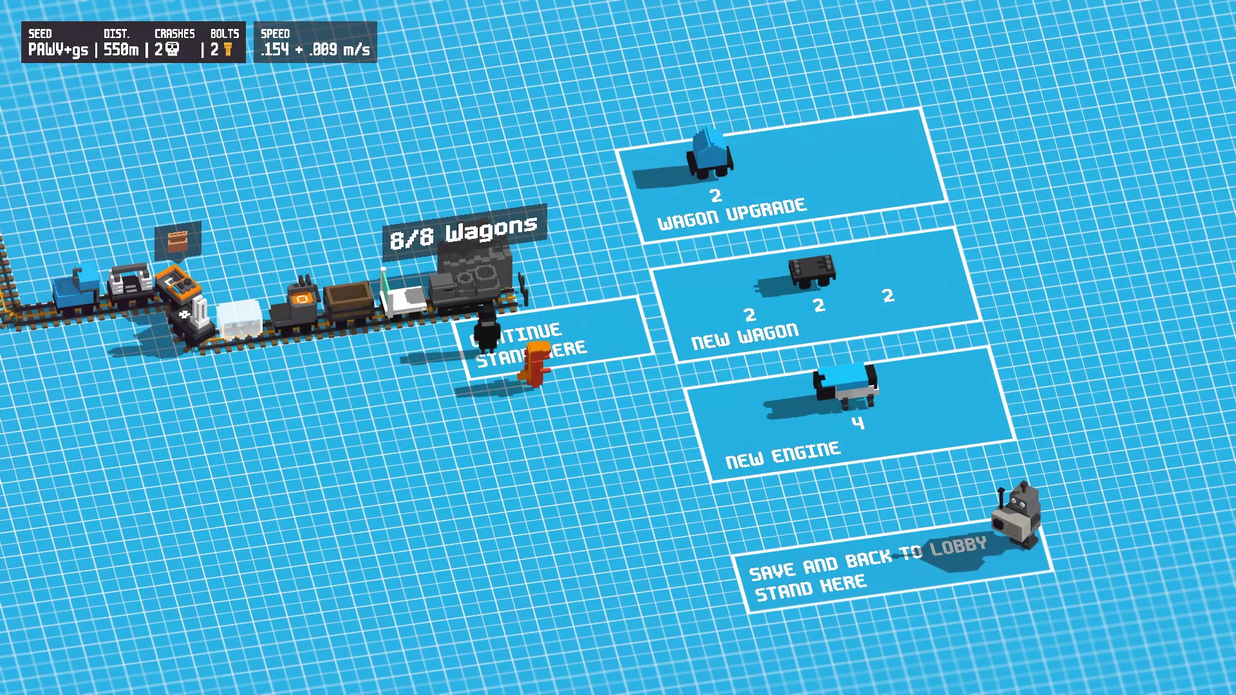
{"action": "key", "text": "Down"}
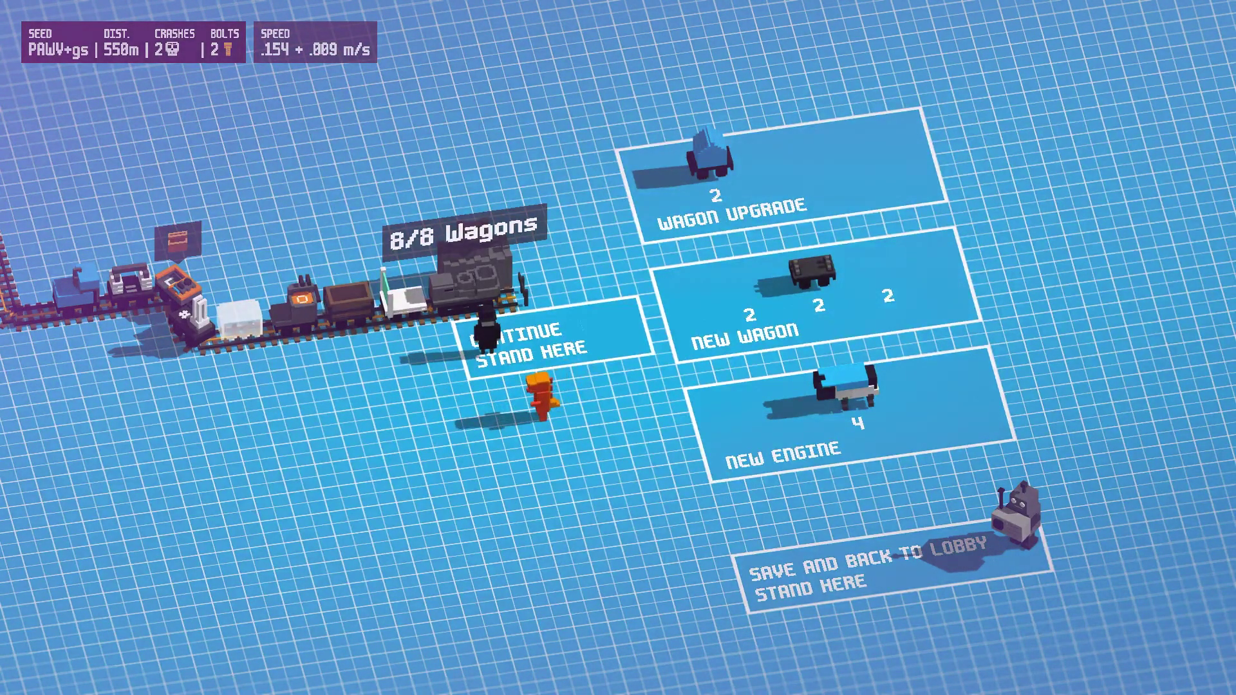